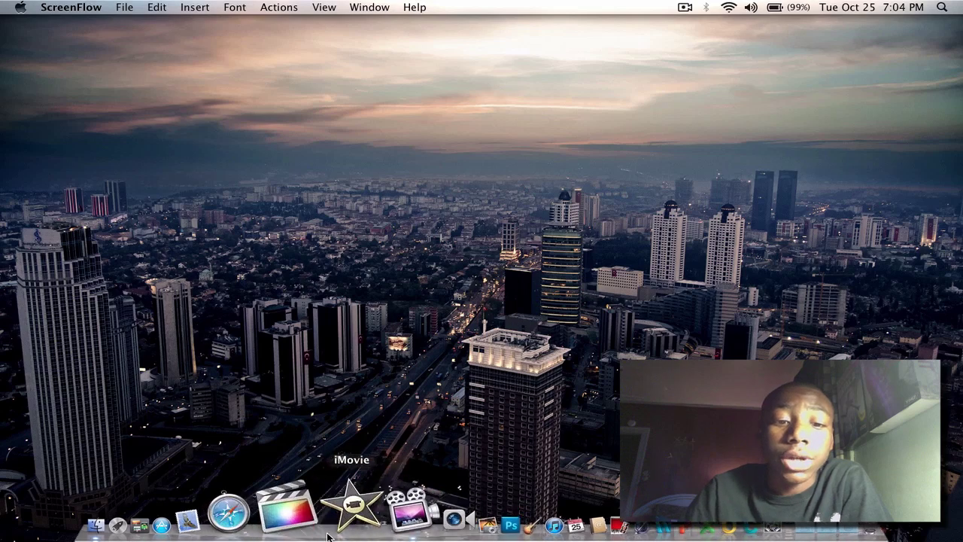
Launch Safari and quit it right away, then start iTunes from the Dock.
left_click(286, 505)
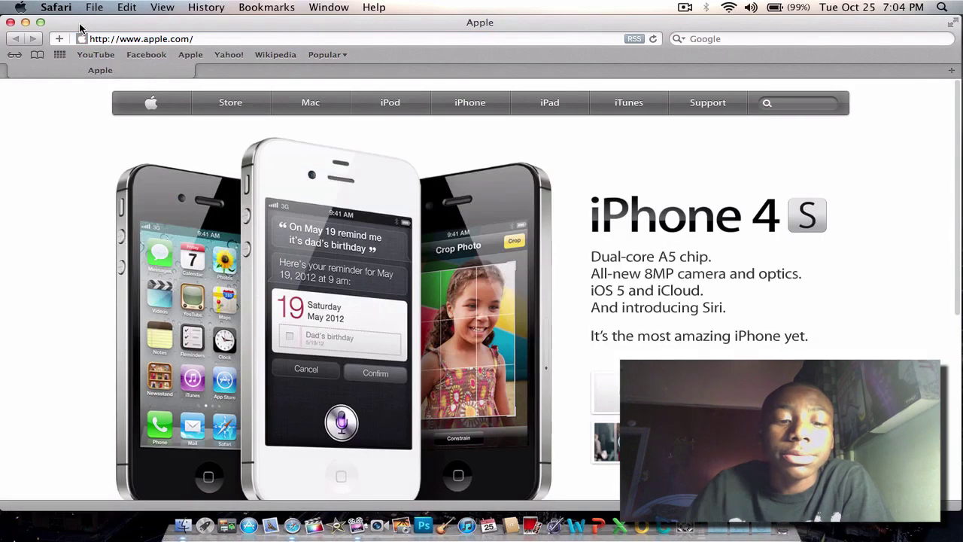
key("super+q")
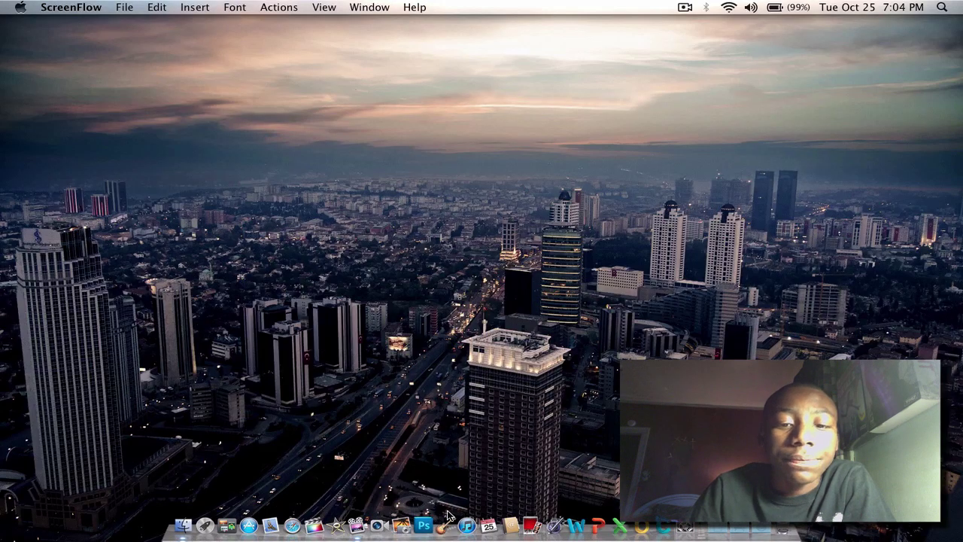
left_click(466, 531)
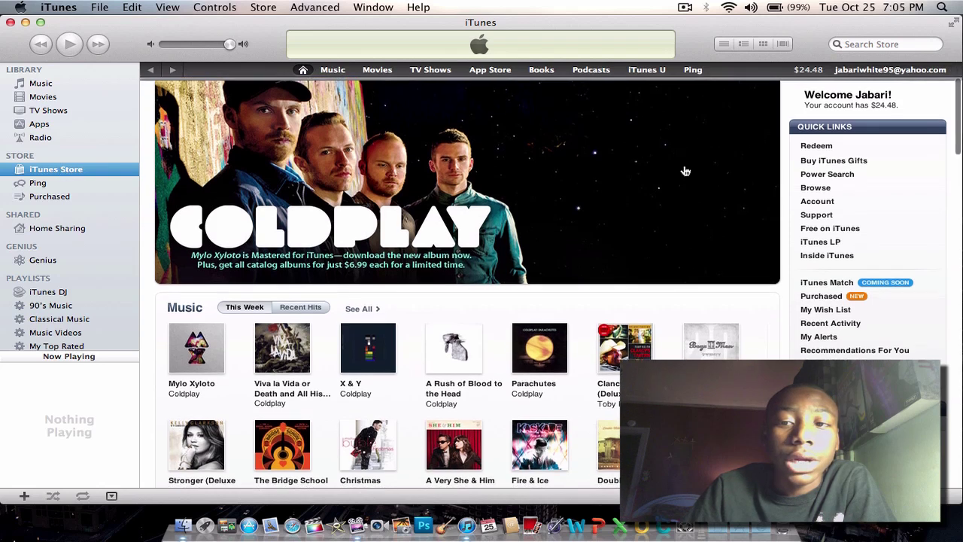
Sign in with the account password to view the iTunes account information page.
left_click(908, 71)
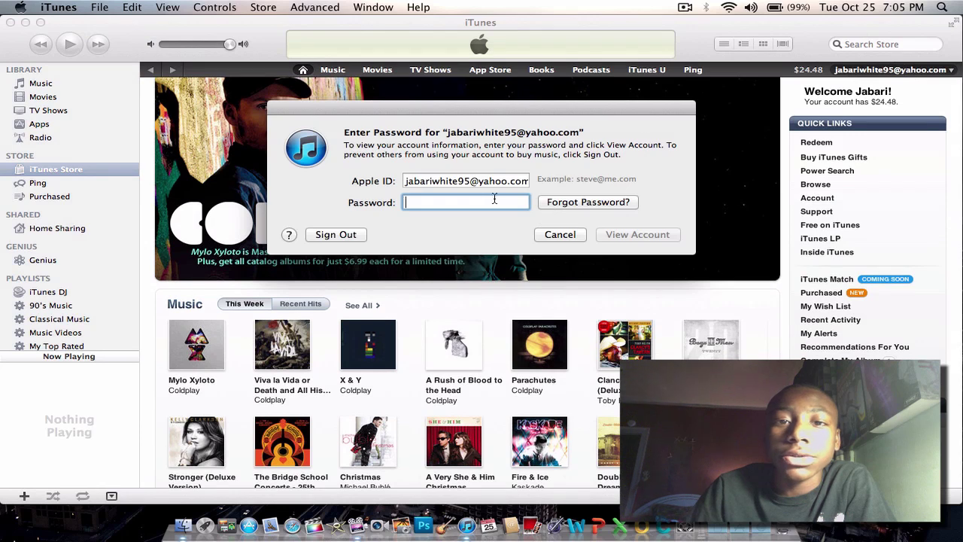
type("••••••••••")
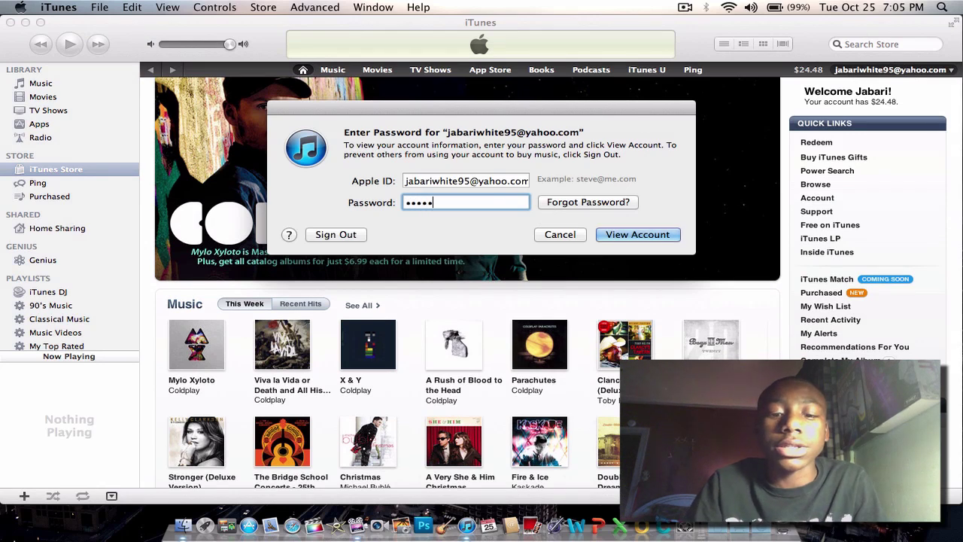
type("•••••")
key("Return")
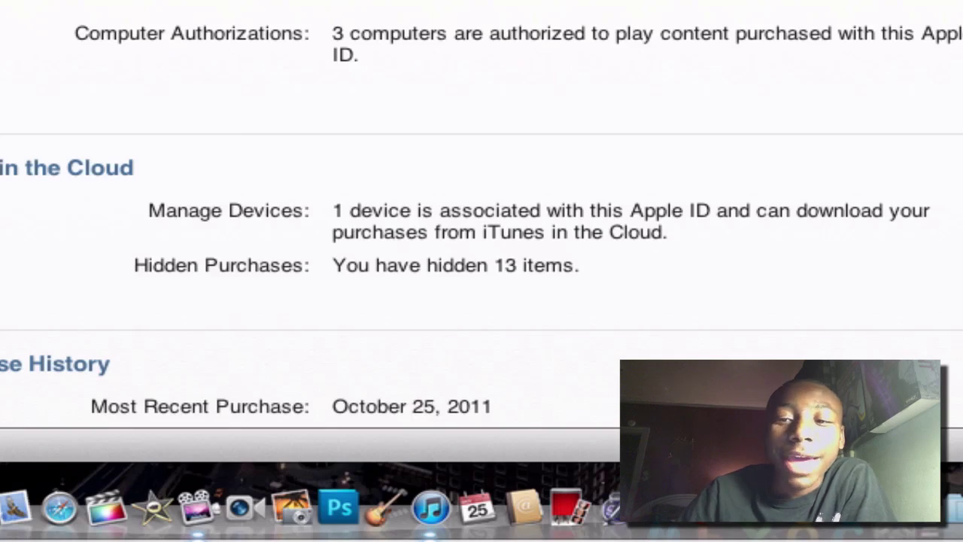
Scroll down the Account Information page to the Purchase History section.
scroll(481, 225, "down", 5)
scroll(481, 226, "down", 8)
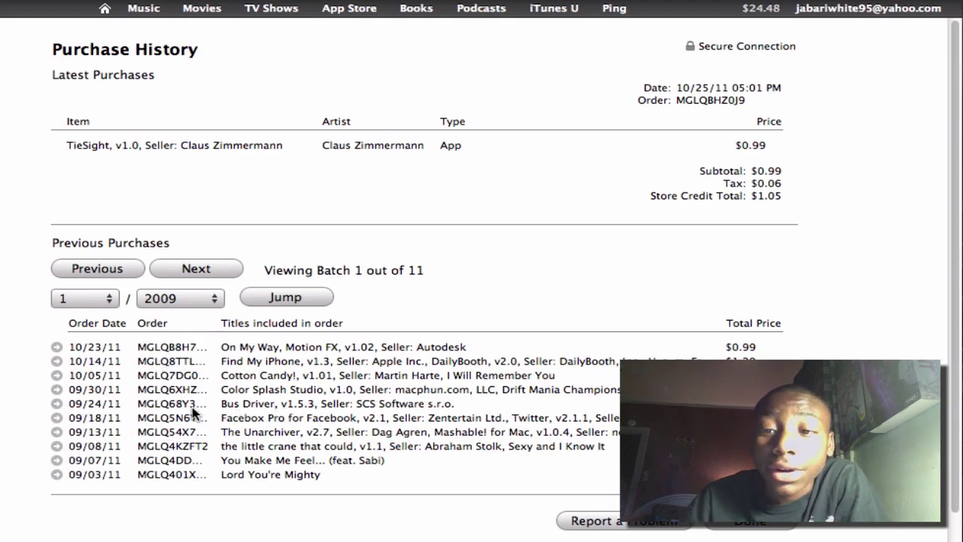
Open the 09/24/11 Bus Driver order details and choose Report a Problem for it.
left_click(58, 405)
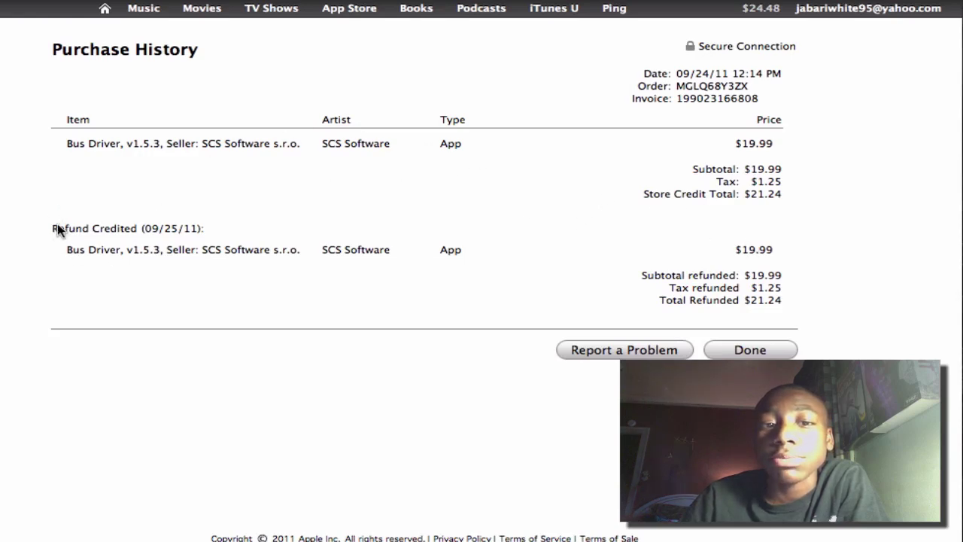
left_click(602, 350)
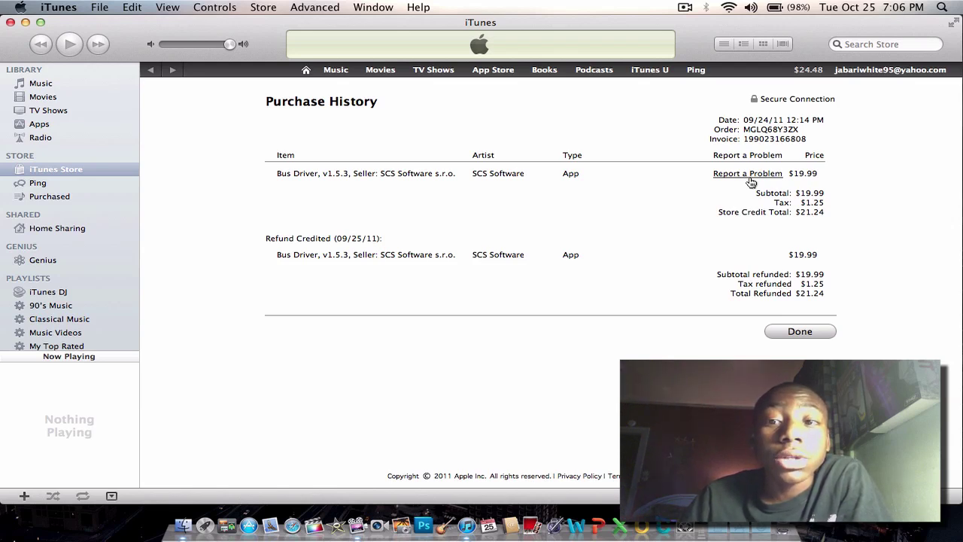
Report a problem with the Bus Driver purchase and open Safari's Account and Billing contact form.
left_click(749, 179)
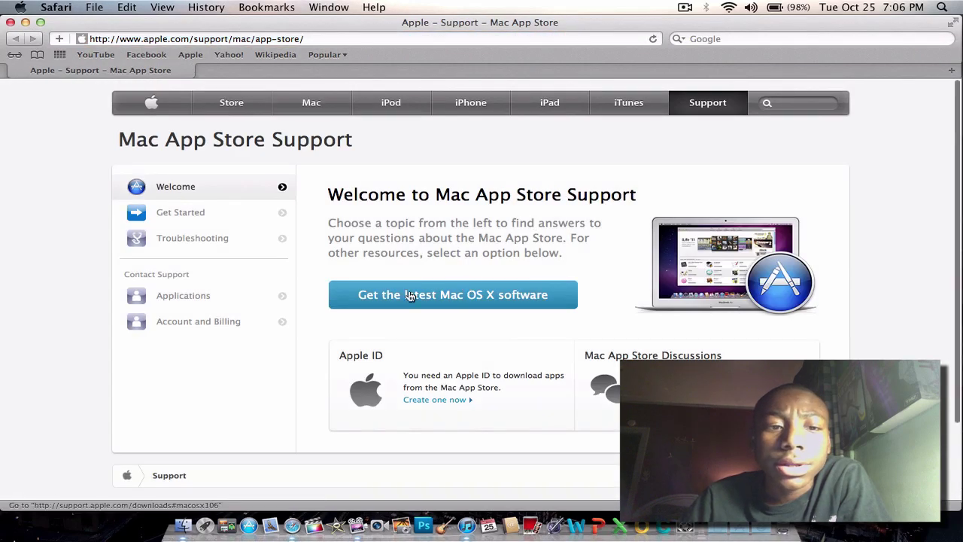
left_click(215, 332)
scroll(499, 242, "down", 2)
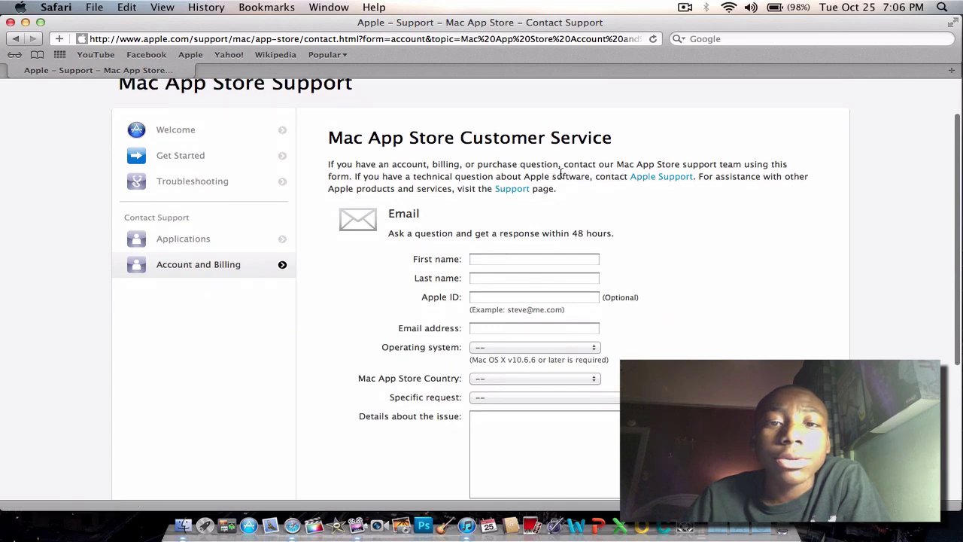
scroll(451, 218, "down", 3)
scroll(435, 225, "up", 3)
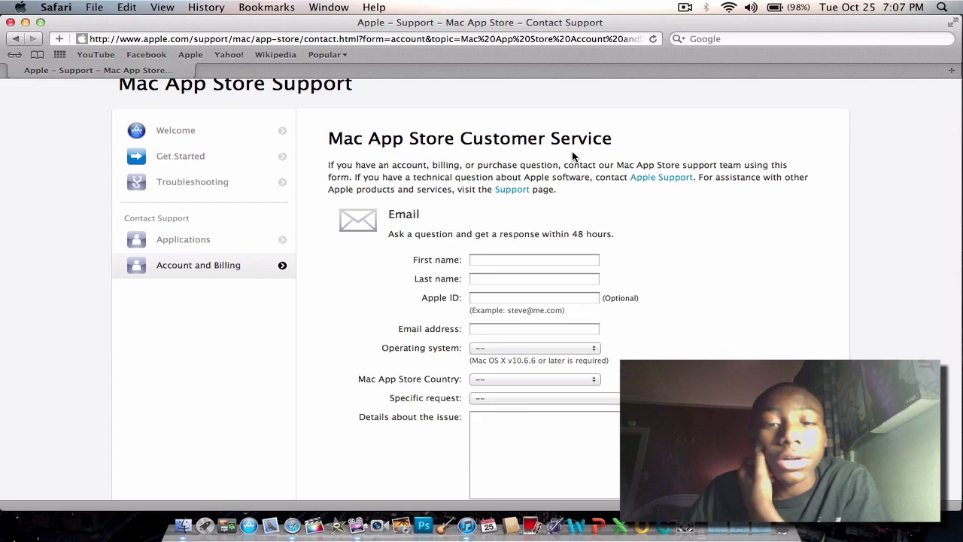
scroll(576, 224, "down", 2)
Fill in the first name, start describing the app crash in Details, then cancel the form.
left_click(564, 218)
type("Fill this out")
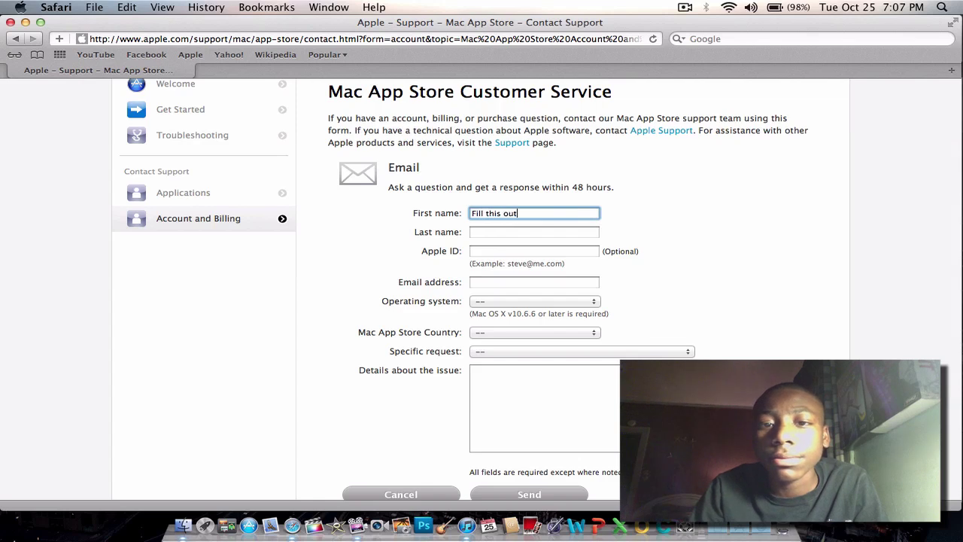
key("Tab")
key("Tab")
key("Tab")
type("The app crashed")
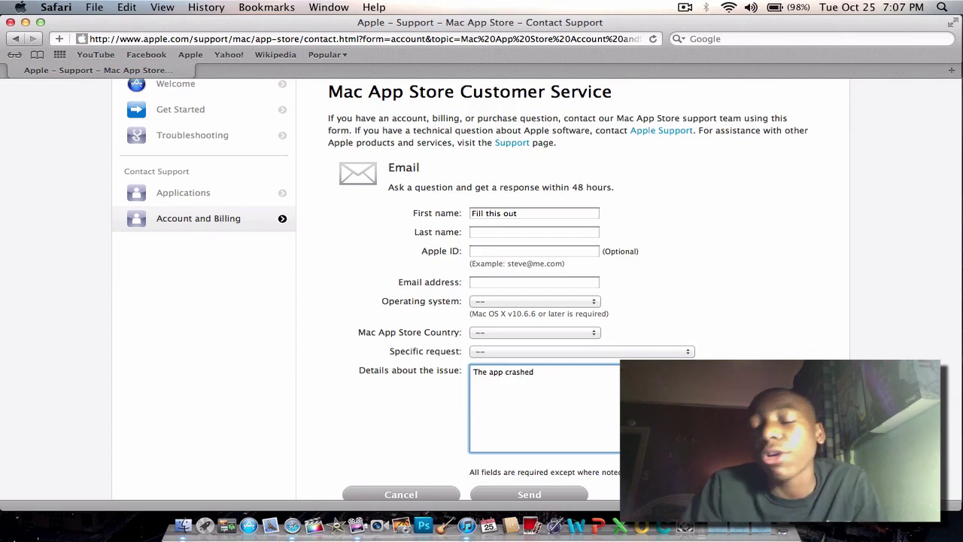
type(" when I tried to play it...")
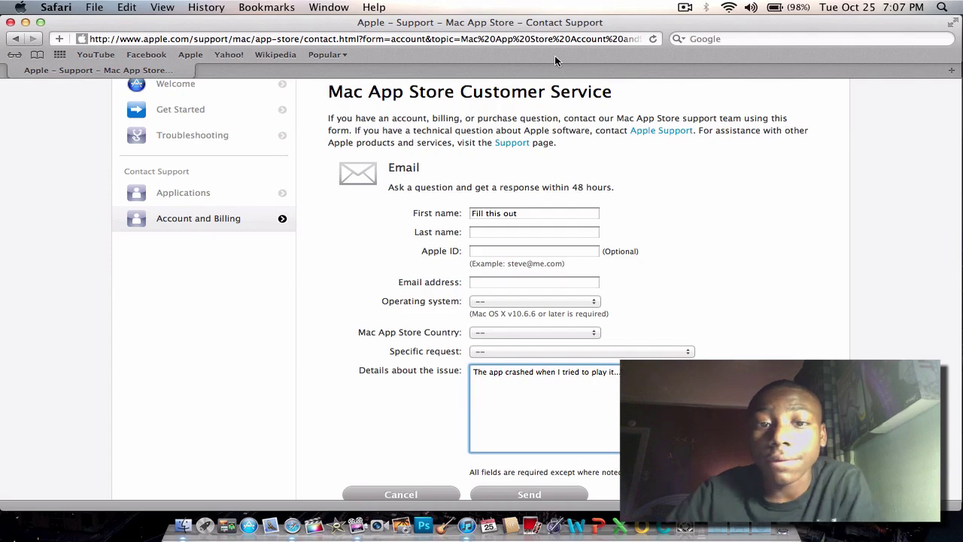
scroll(595, 285, "down", 3)
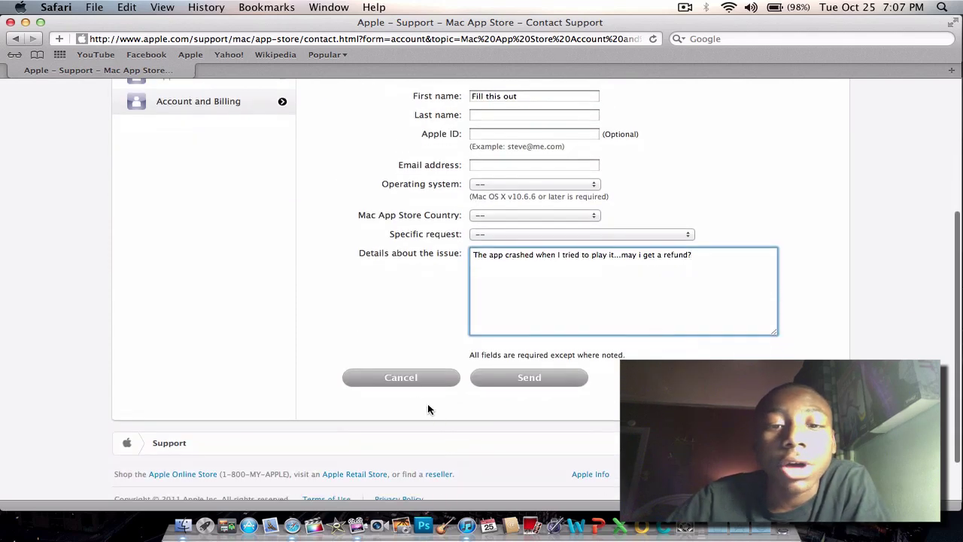
left_click(410, 385)
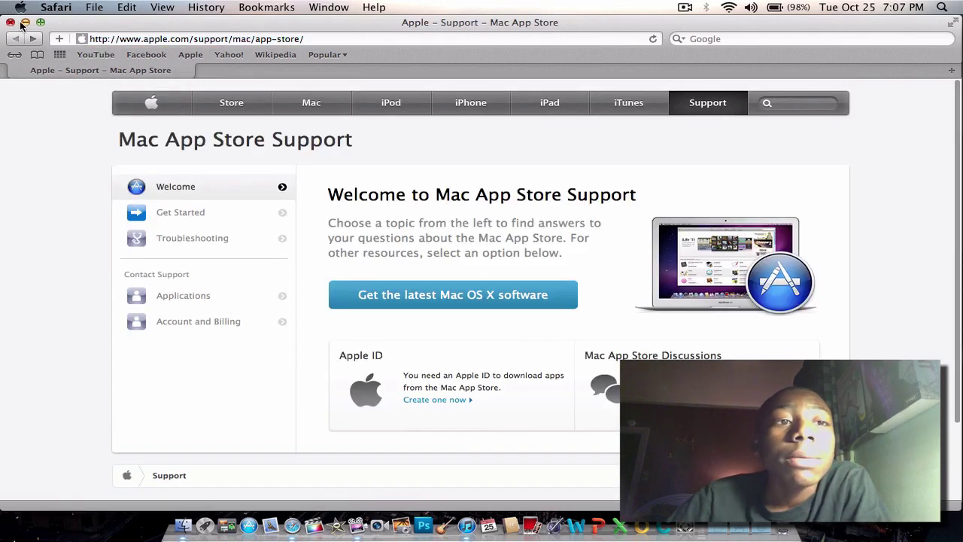